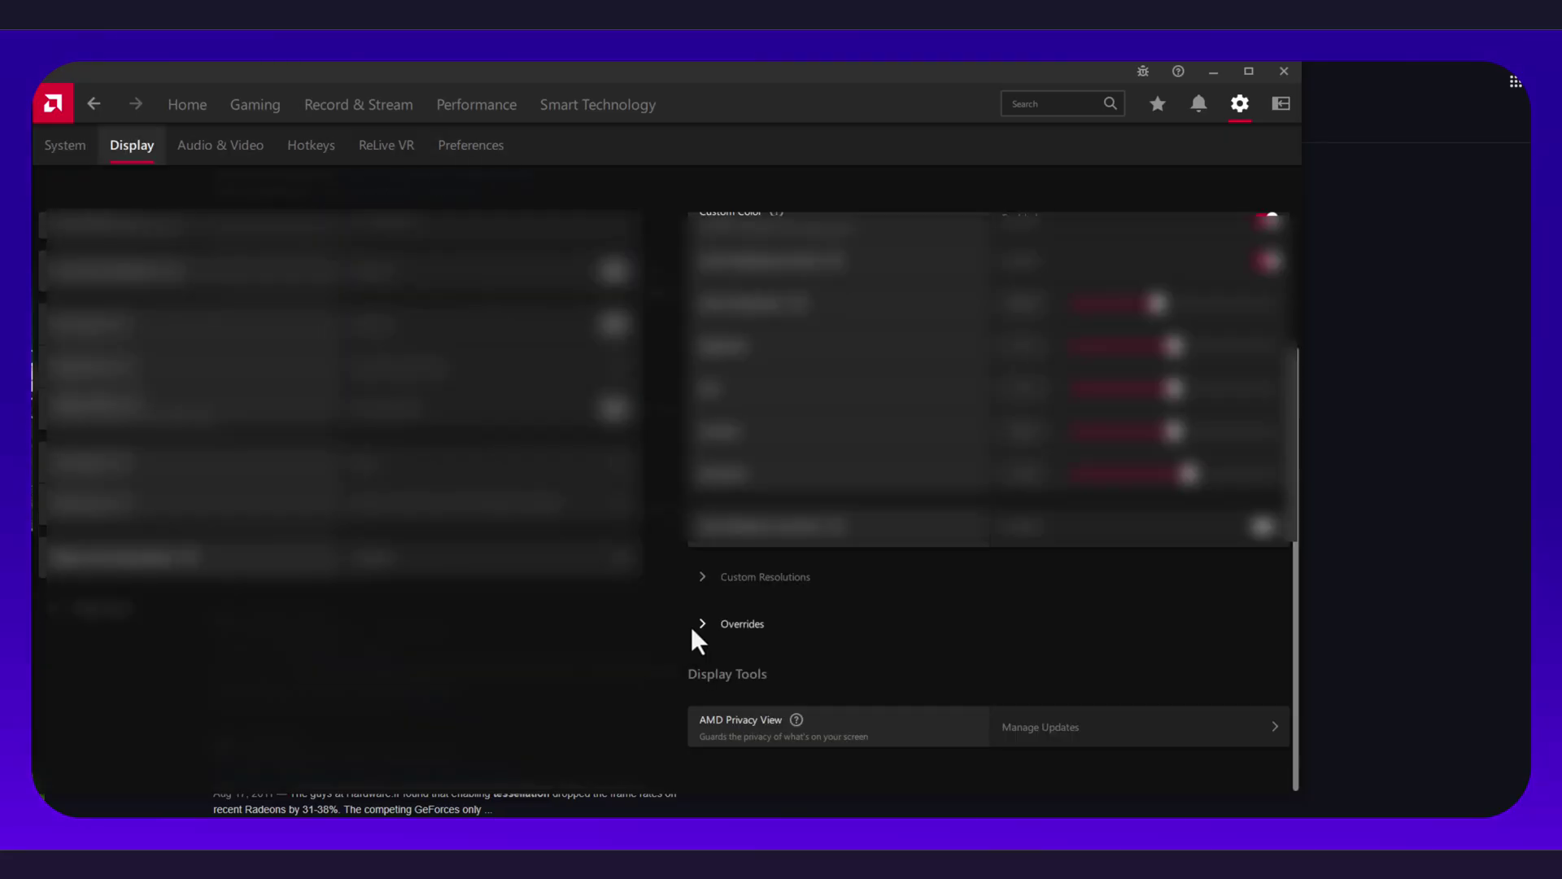
# Step: Expand the Overrides section of the display settings
pyautogui.click(701, 624)
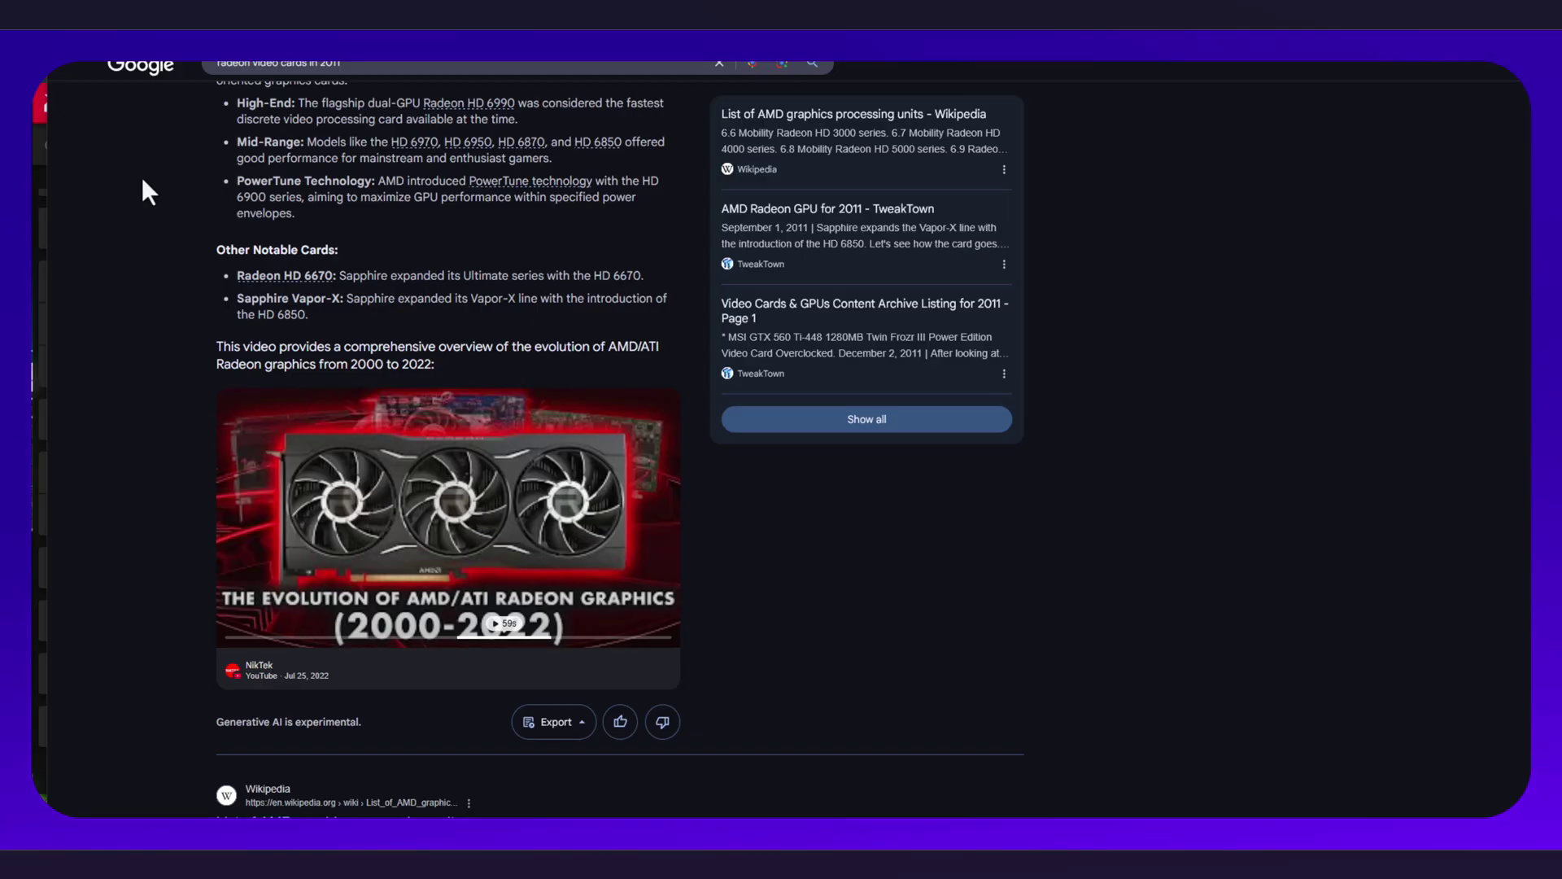
# Step: Set Tessellation Mode to Override application settings with Maximum Tessellation Level Off
pyautogui.click(43, 78)
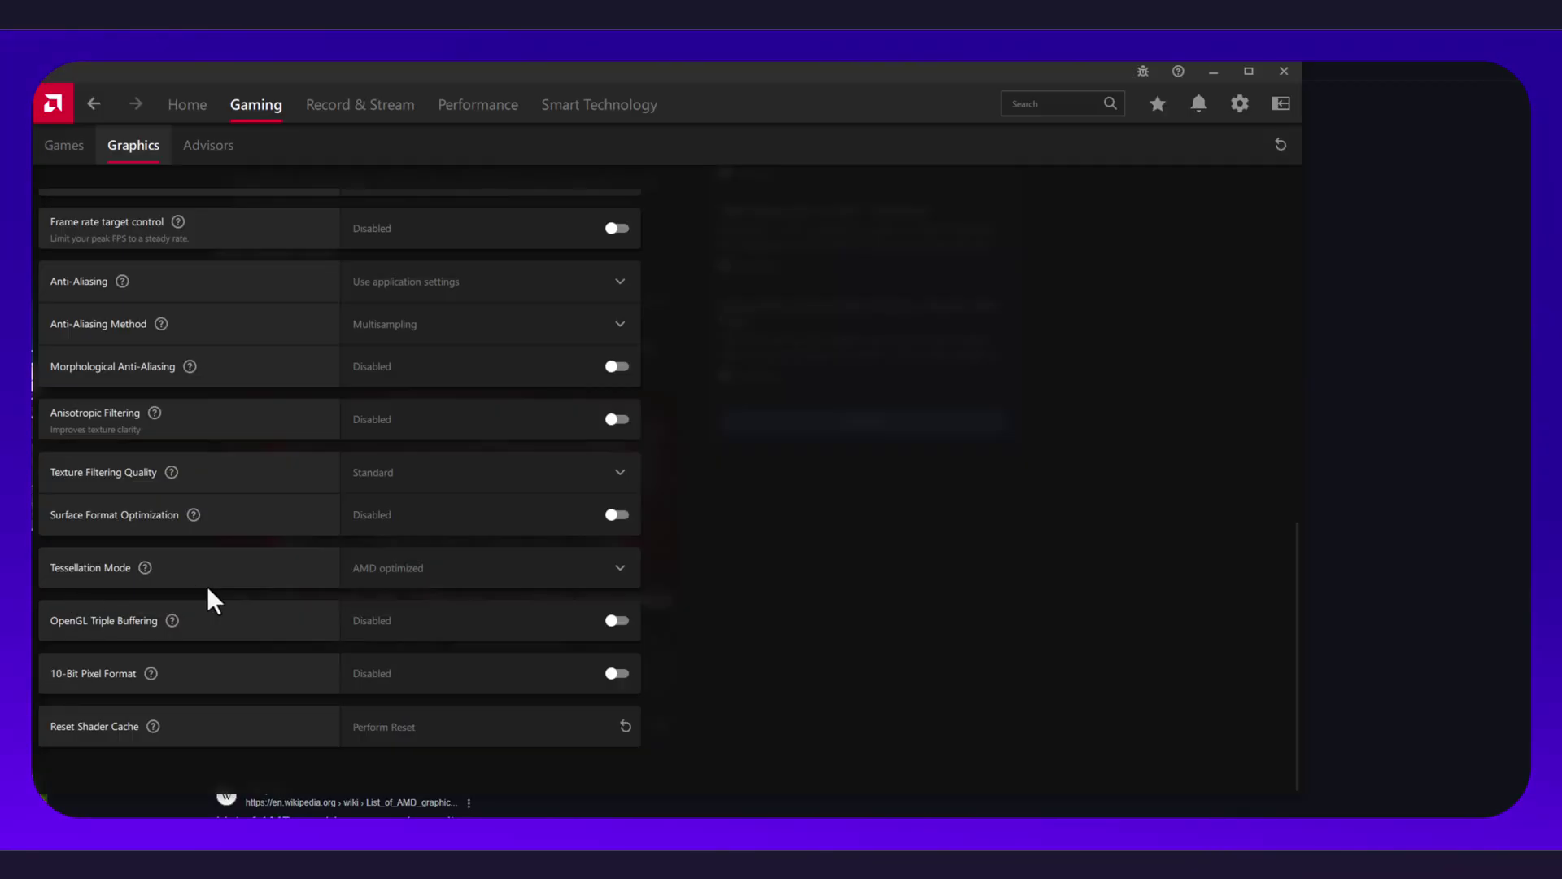
pyautogui.click(616, 583)
pyautogui.click(483, 688)
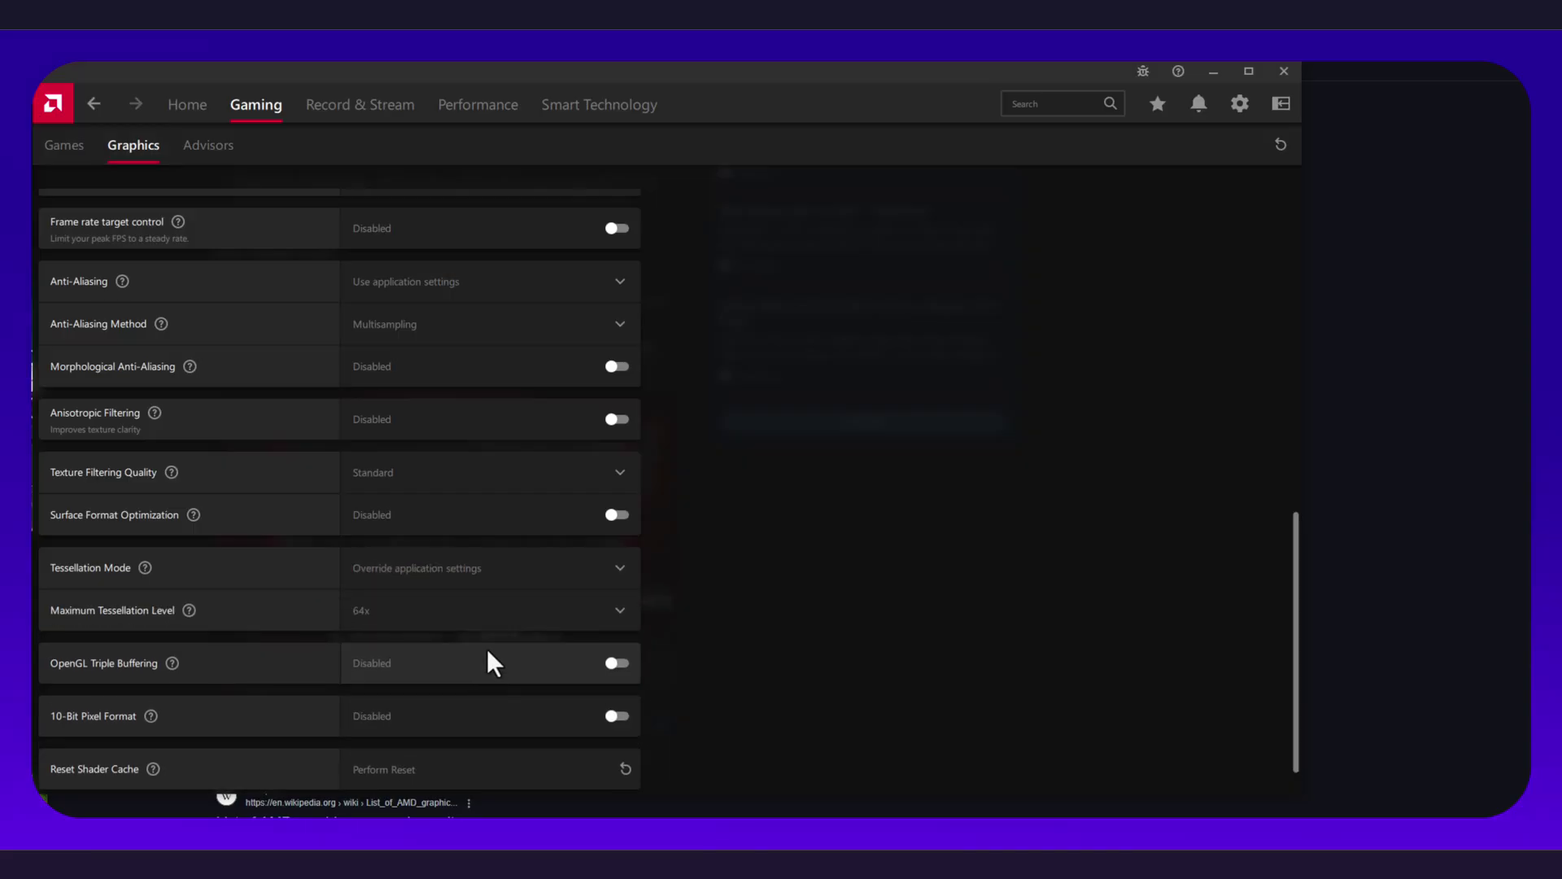
pyautogui.click(589, 616)
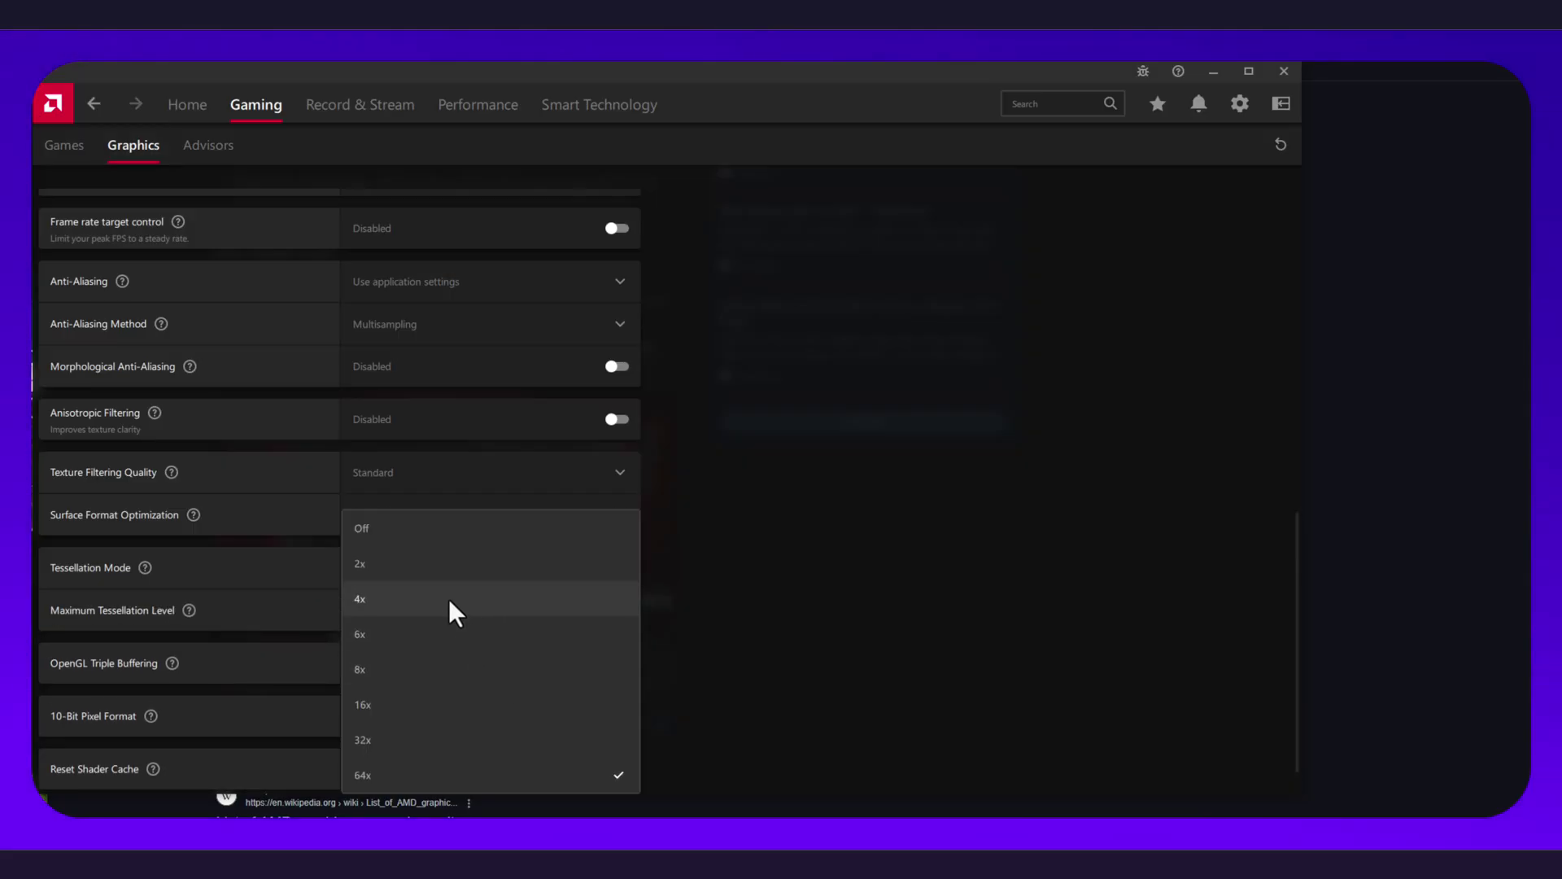
pyautogui.click(425, 527)
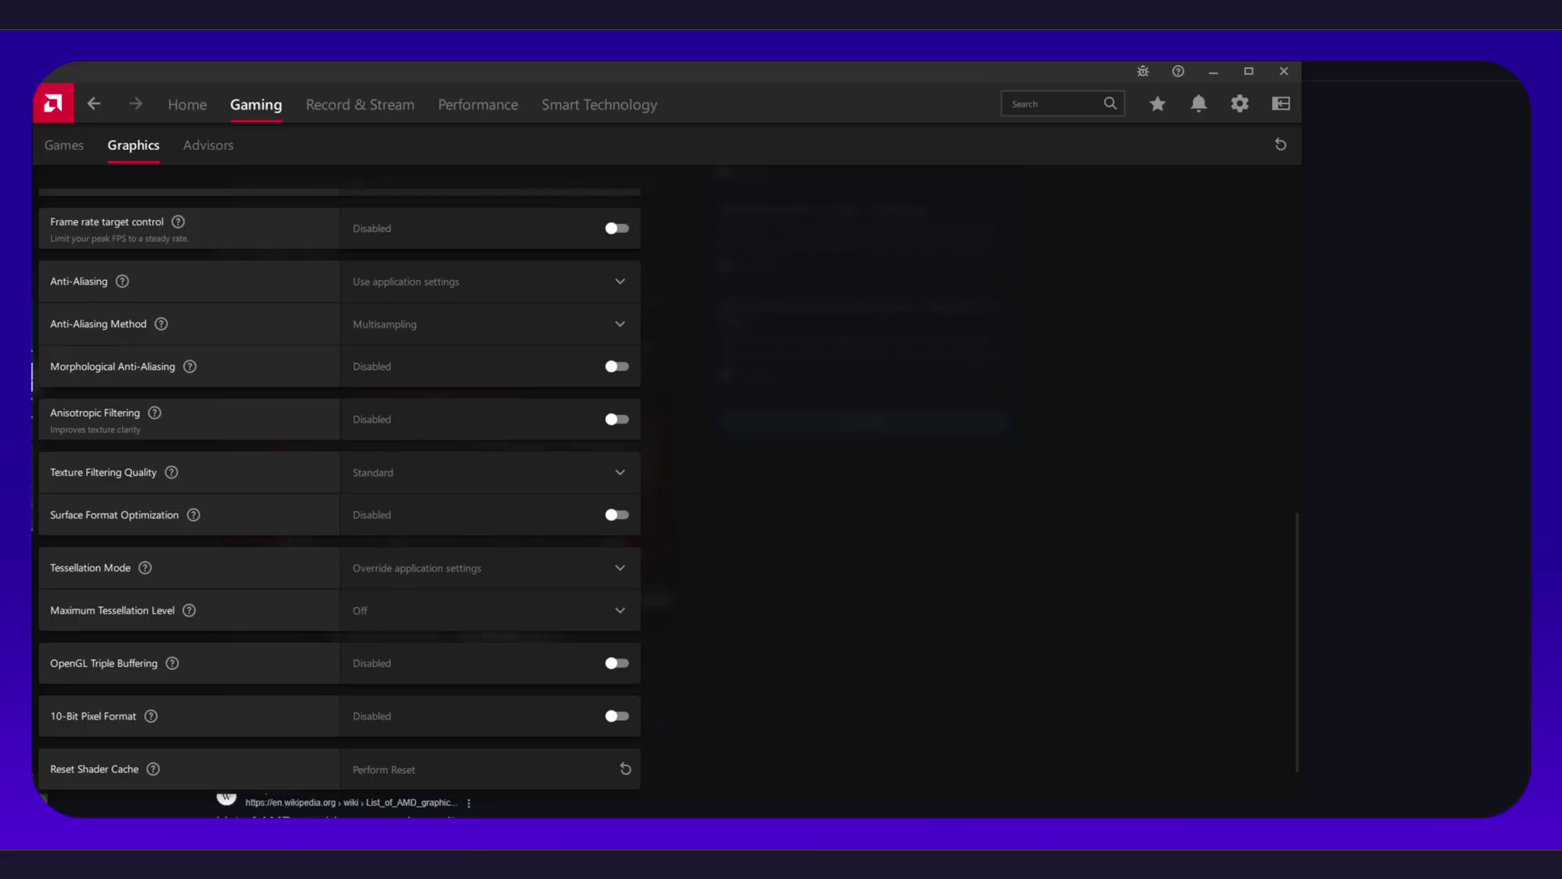
# Step: Switch Tessellation Mode back to Use application settings
pyautogui.click(427, 574)
pyautogui.click(434, 647)
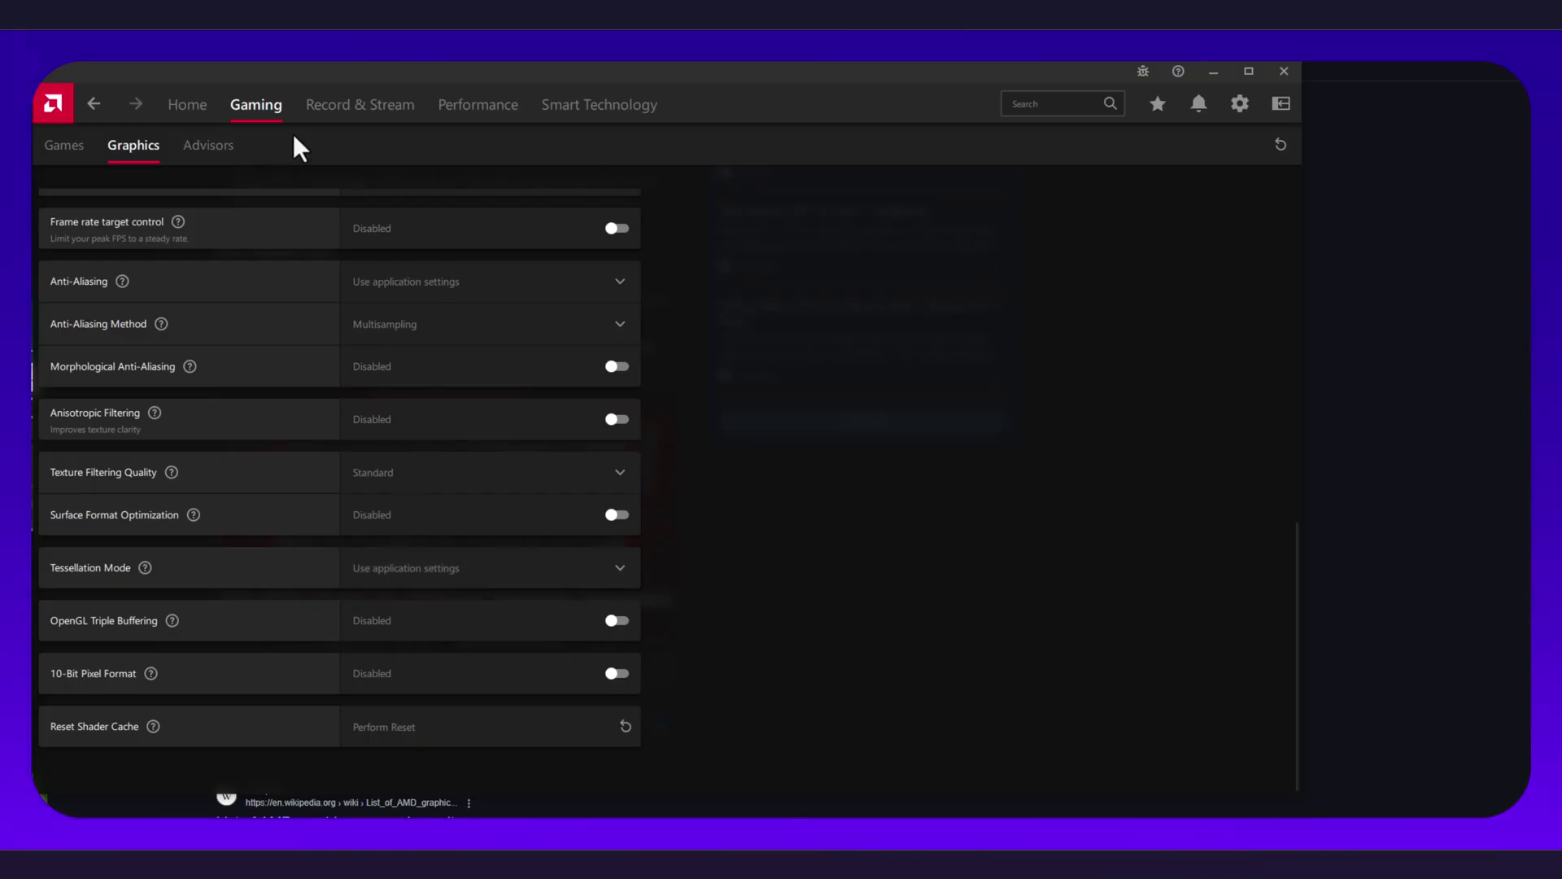
# Step: In Performance Metrics tracking, show FPS, Latency, GPU, GPU Memory, CPU and System Memory
pyautogui.click(496, 114)
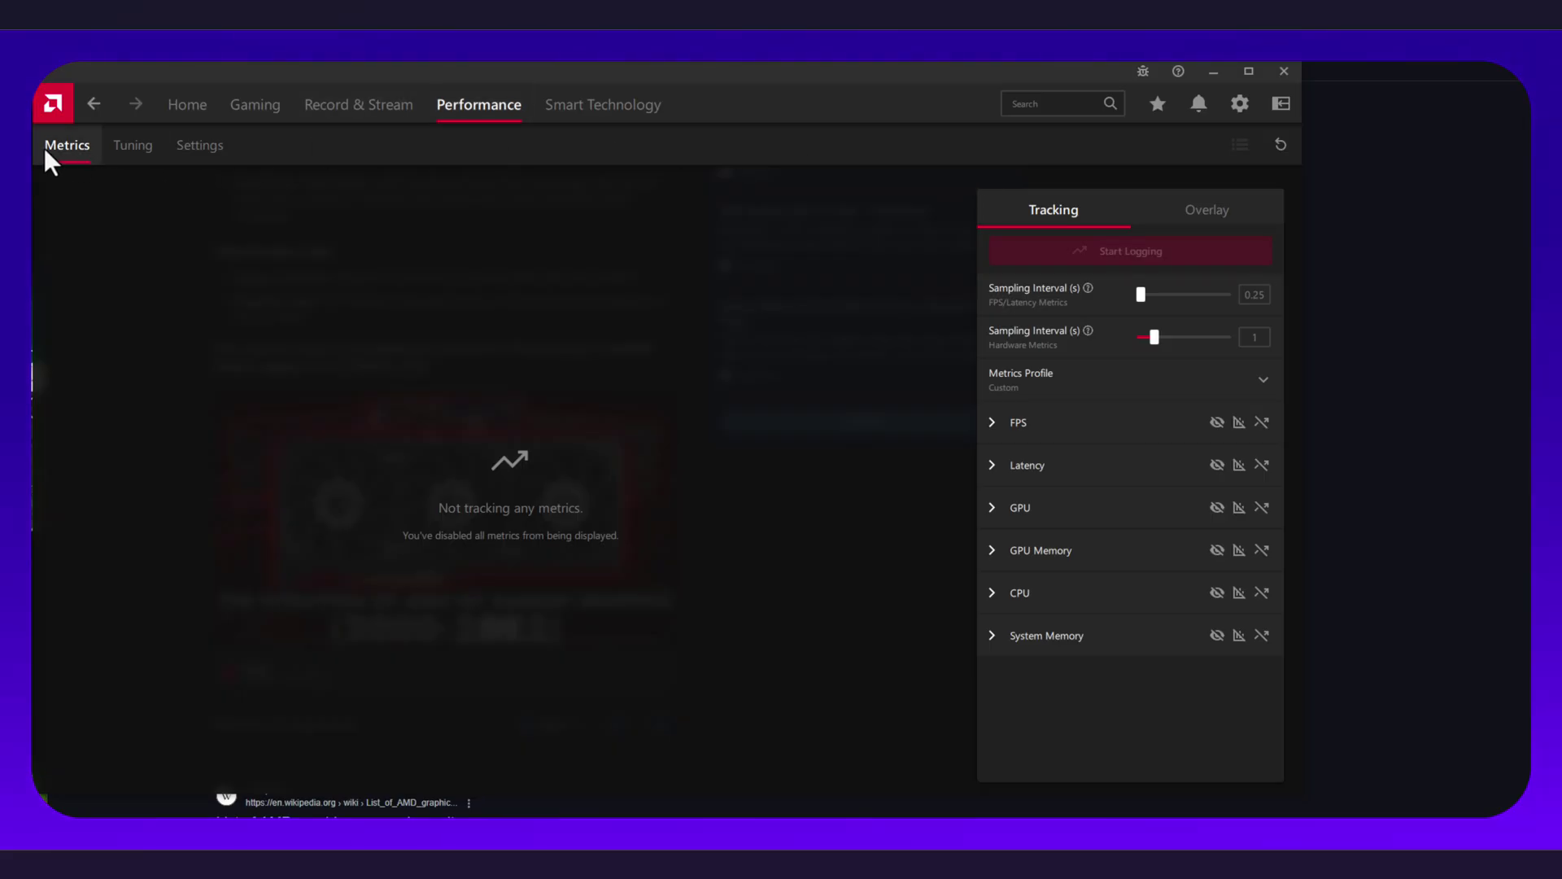
pyautogui.click(199, 145)
pyautogui.click(66, 145)
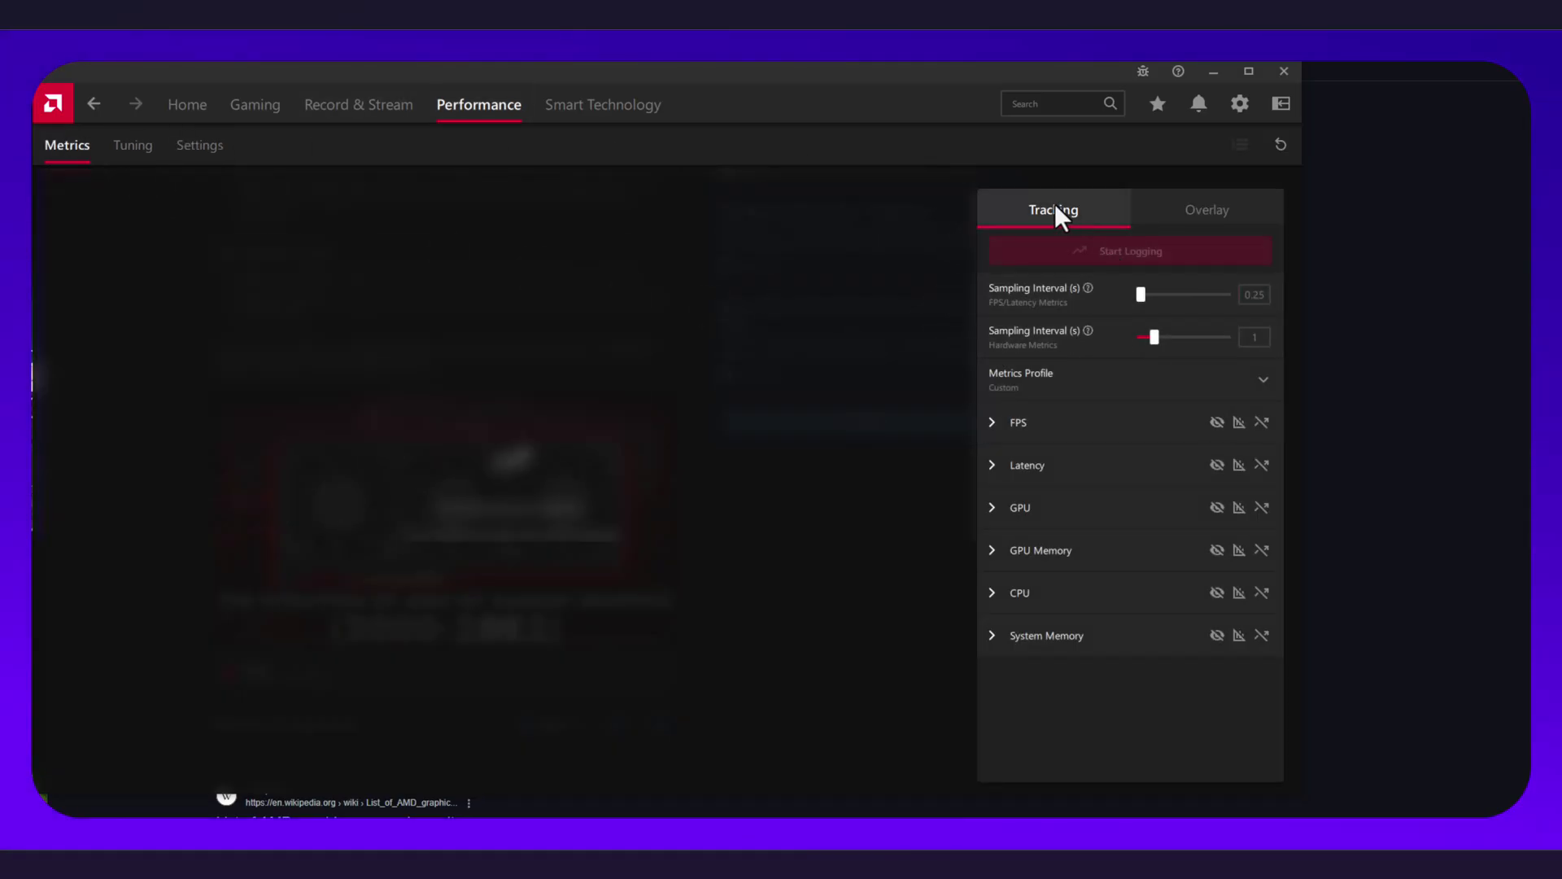
pyautogui.click(1217, 421)
pyautogui.click(1217, 465)
pyautogui.click(1217, 507)
pyautogui.click(1217, 550)
pyautogui.click(1217, 592)
pyautogui.click(1217, 634)
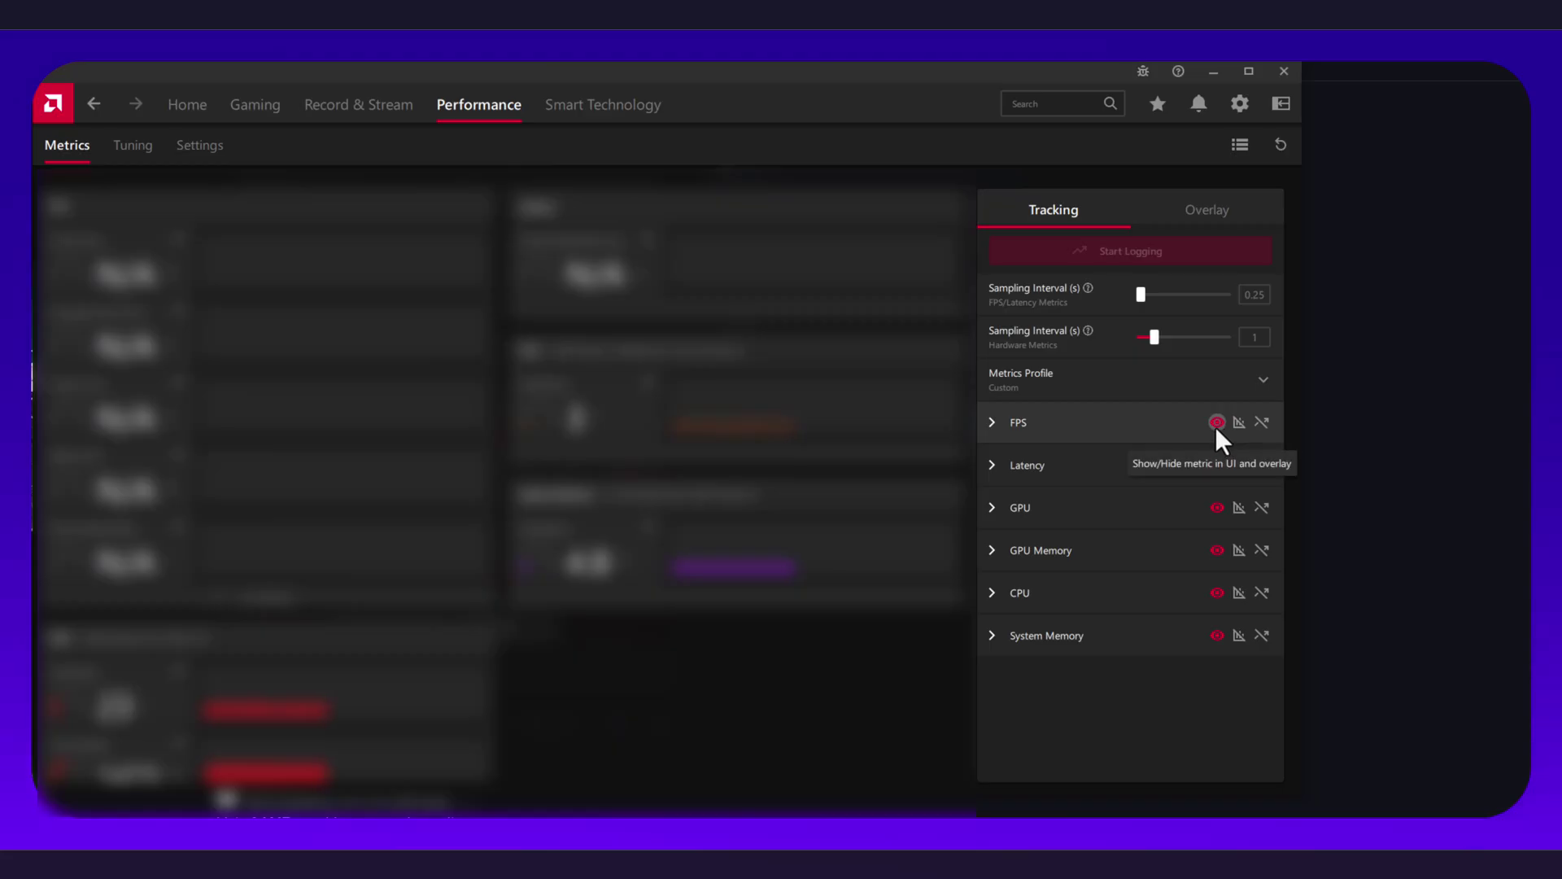
# Step: Hide all six metrics again
pyautogui.click(1217, 423)
pyautogui.click(1217, 465)
pyautogui.click(1217, 506)
pyautogui.click(1217, 550)
pyautogui.click(1217, 592)
pyautogui.click(1217, 634)
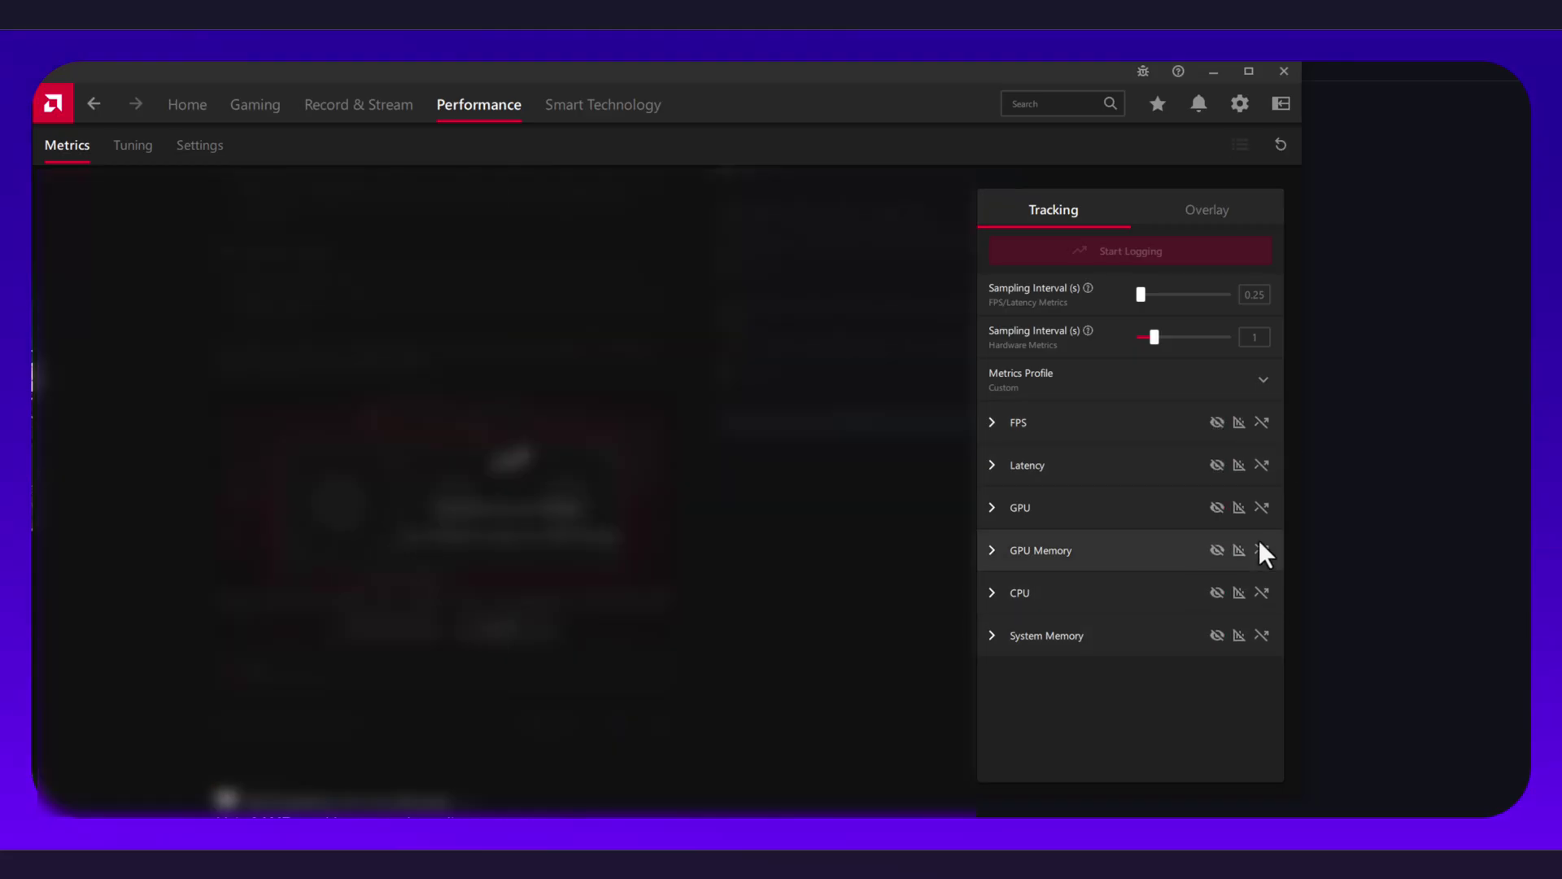
# Step: Turn on logging for all six metrics
pyautogui.click(1262, 506)
pyautogui.click(1261, 464)
pyautogui.click(1262, 421)
pyautogui.click(1262, 550)
pyautogui.click(1262, 592)
pyautogui.click(1261, 634)
# Step: Turn logging off for all six metrics, briefly expanding the CPU details
pyautogui.click(1261, 422)
pyautogui.click(1262, 464)
pyautogui.click(1262, 506)
pyautogui.click(1261, 550)
pyautogui.click(1262, 592)
pyautogui.click(1262, 634)
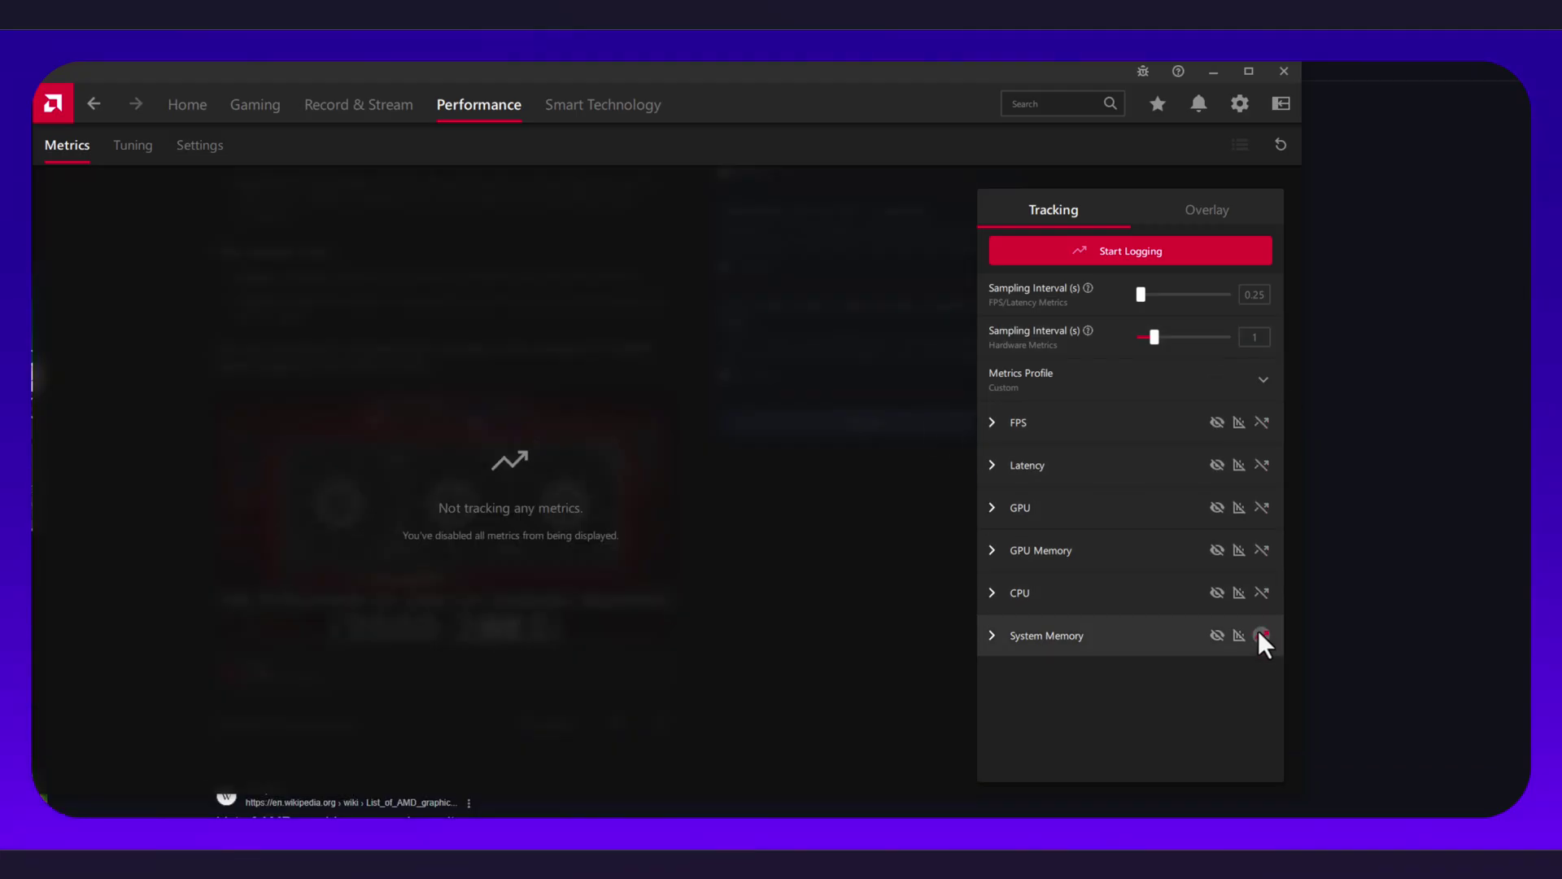
pyautogui.click(992, 592)
pyautogui.click(992, 593)
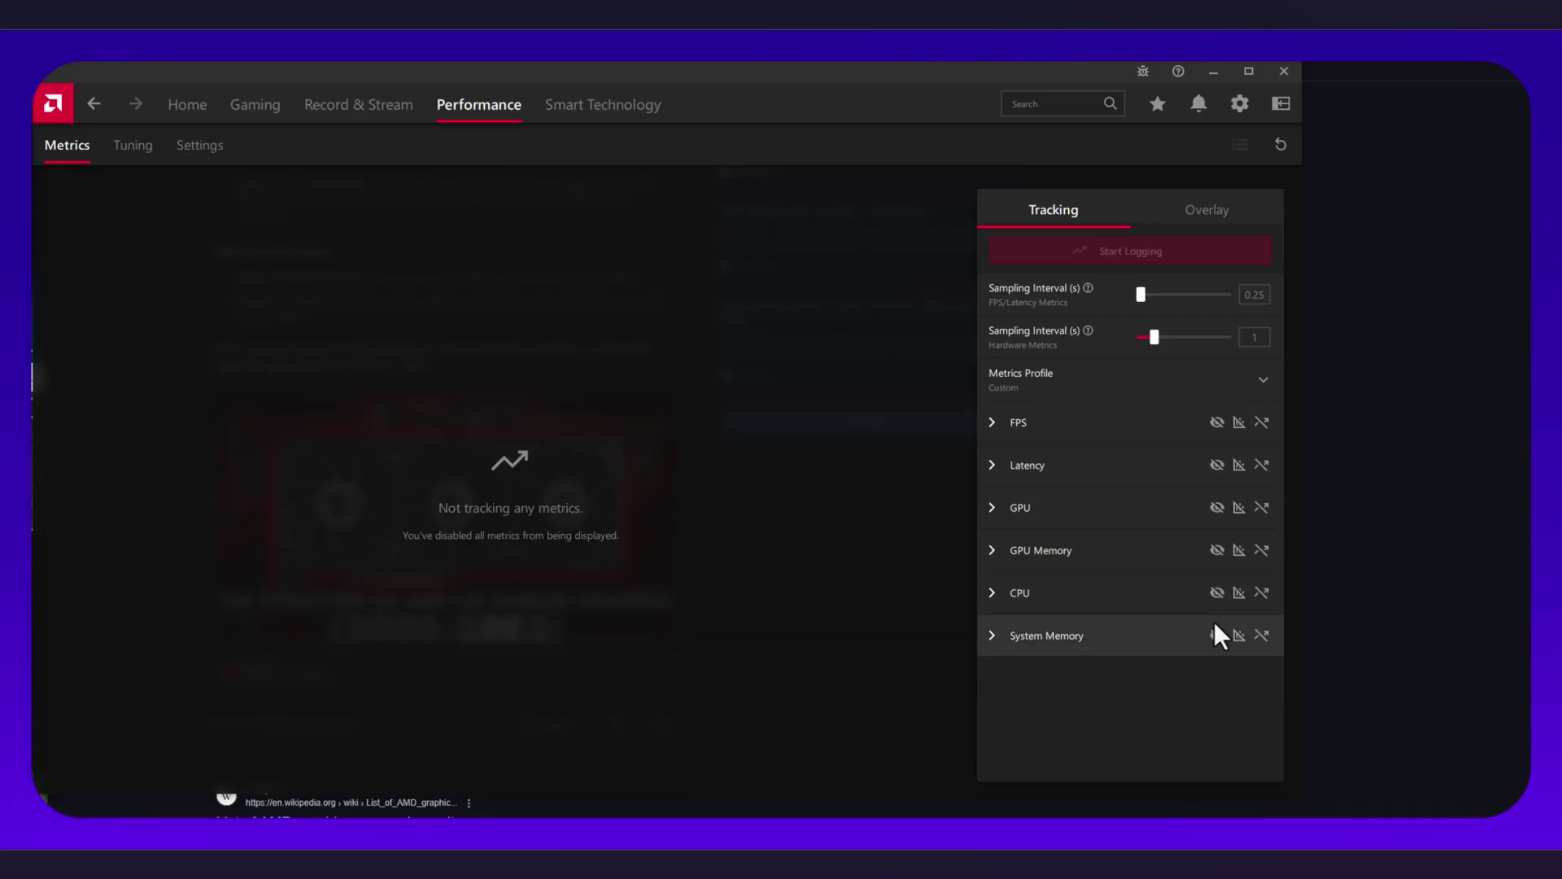